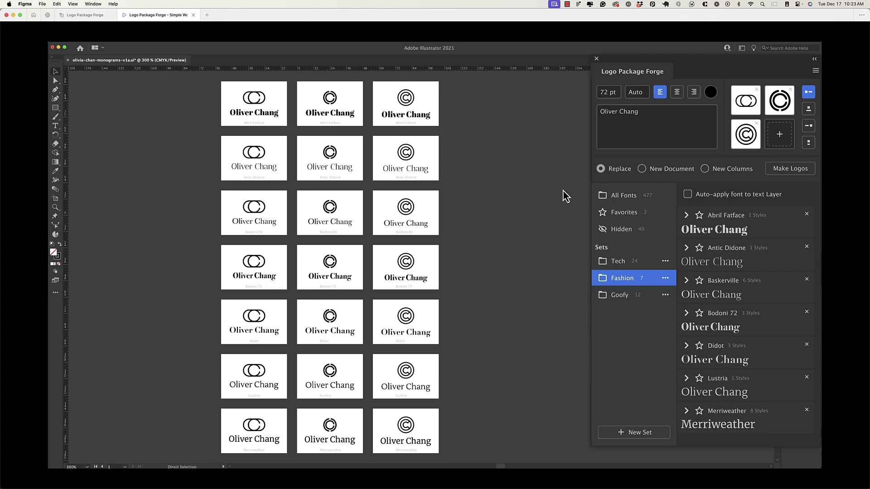
Switch to Chrome to show the Airtable pie chart of Logo Package Sketch Survey responses.
key("super+Tab")
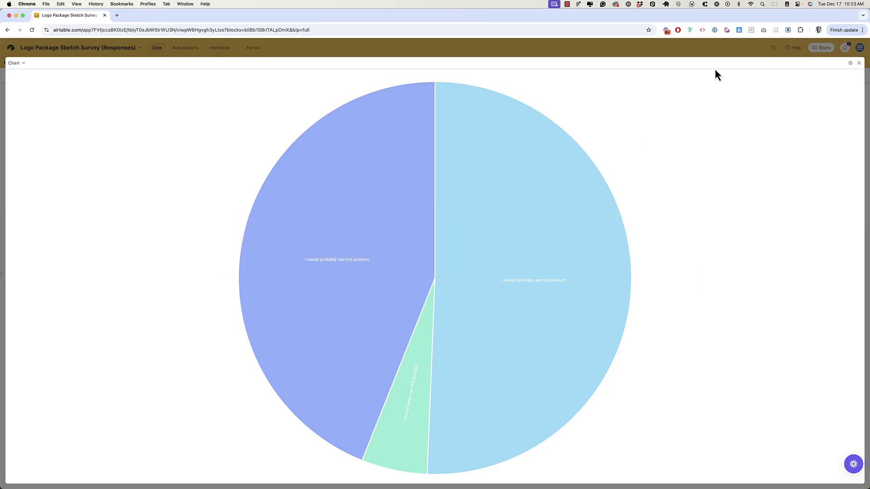
mouse_move(435, 232)
mouse_move(407, 413)
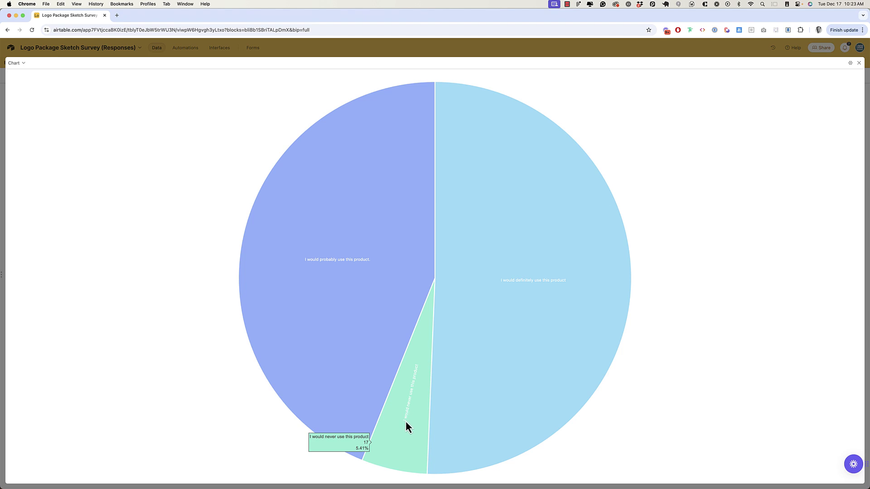
mouse_move(352, 359)
mouse_move(489, 187)
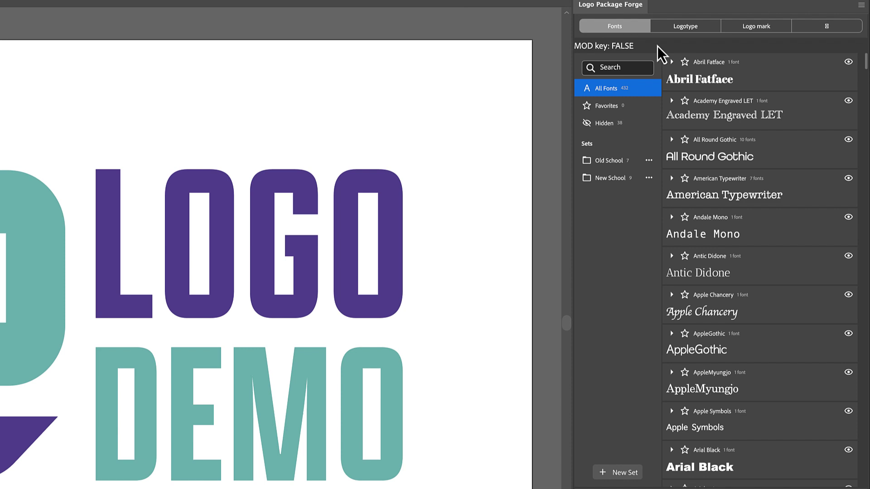
Show all 432 fonts in the Logo Package Forge panel and scroll through the list.
left_click(610, 89)
scroll(761, 117, "down", 5)
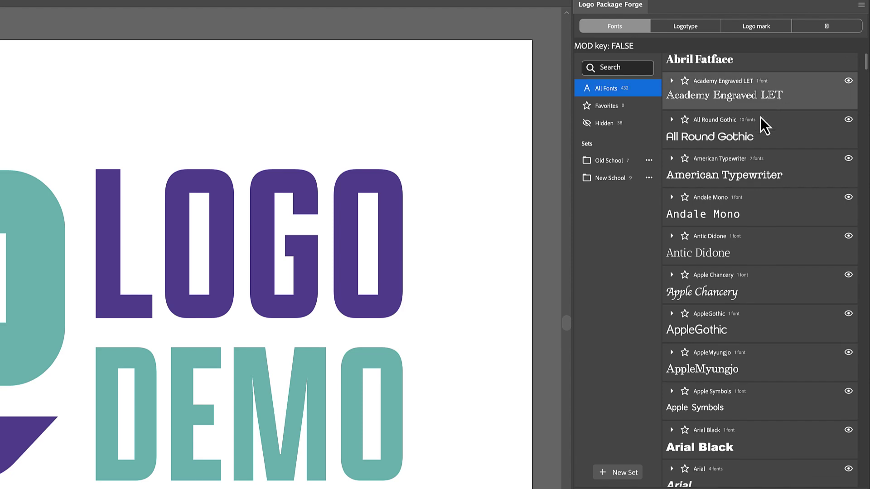
scroll(760, 116, "down", 5)
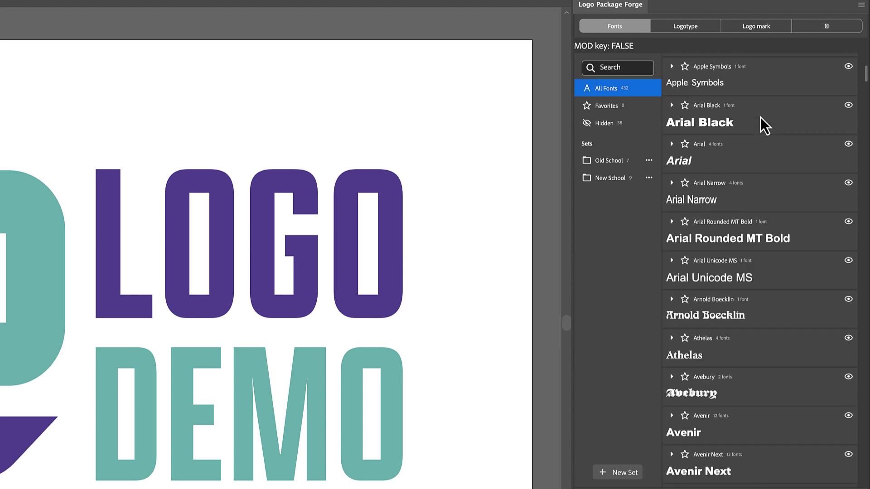
scroll(761, 117, "down", 1)
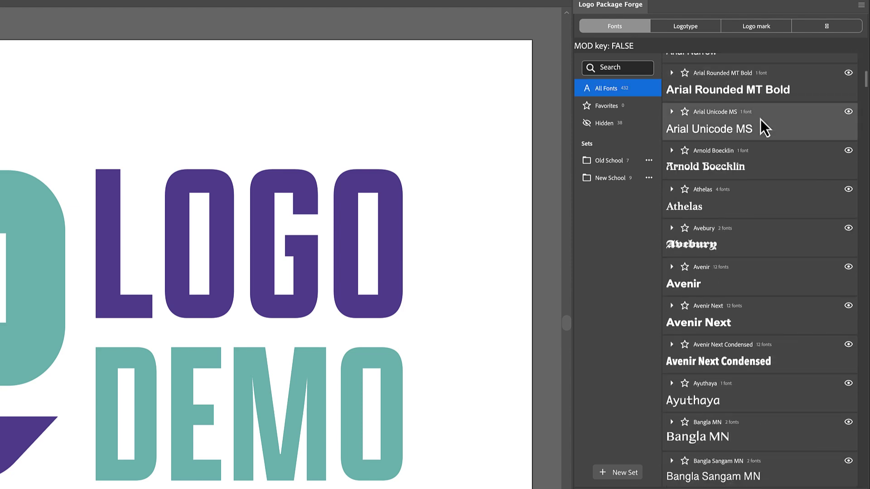
scroll(761, 119, "up", 2)
scroll(760, 122, "up", 6)
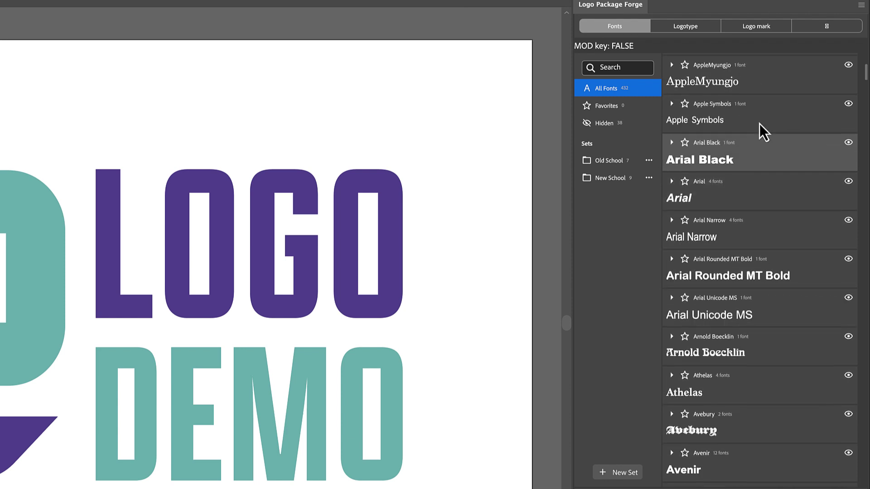
scroll(759, 125, "up", 3)
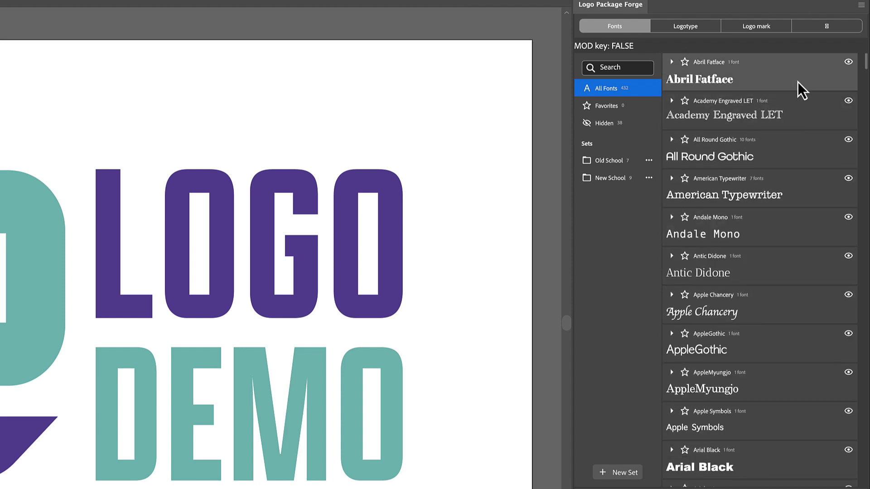
Expand All Round Gothic to list its ten styles, Bold through XLig Oblique.
left_click(672, 141)
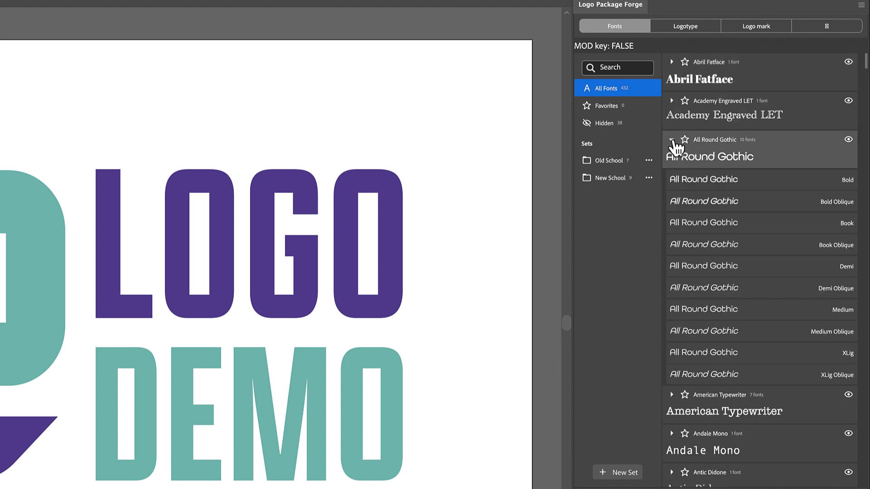
scroll(746, 321, "down", 1)
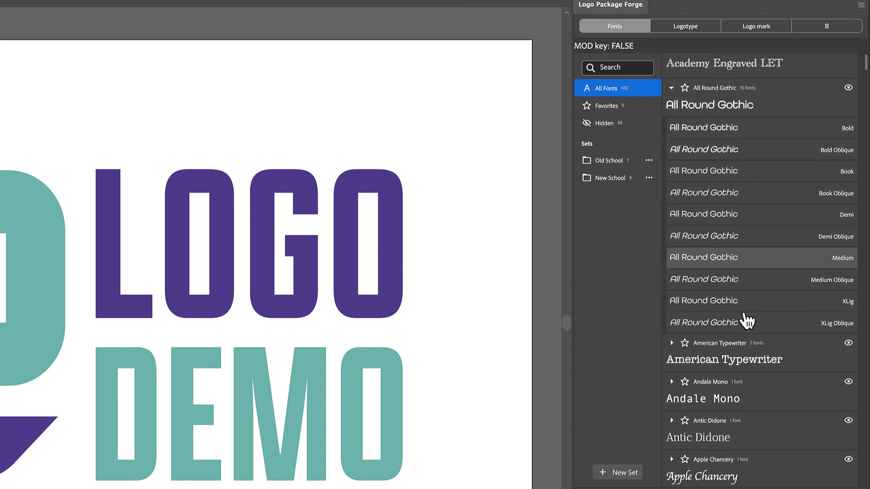
scroll(747, 317, "up", 1)
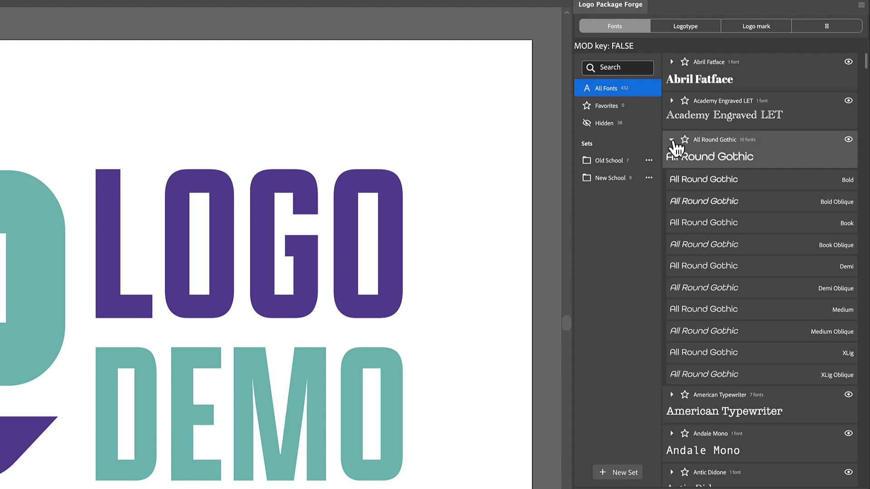
Collapse the All Round Gothic style rows.
left_click(673, 140)
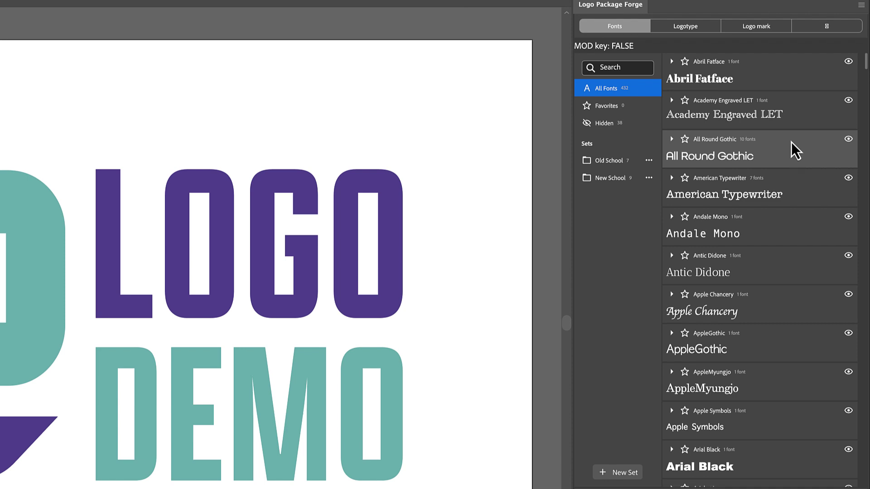
scroll(788, 149, "down", 5)
scroll(787, 158, "up", 1)
scroll(787, 160, "up", 3)
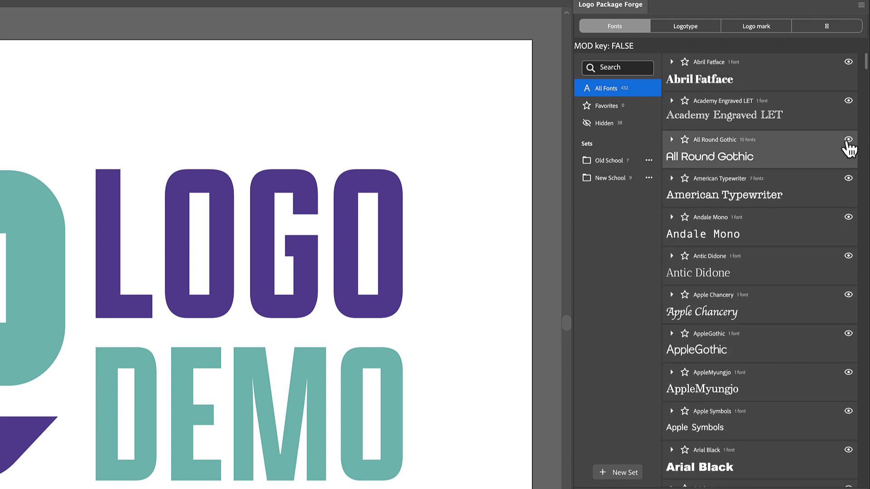
Browse the Hidden fonts list, then return to the full All Fonts list.
left_click(610, 127)
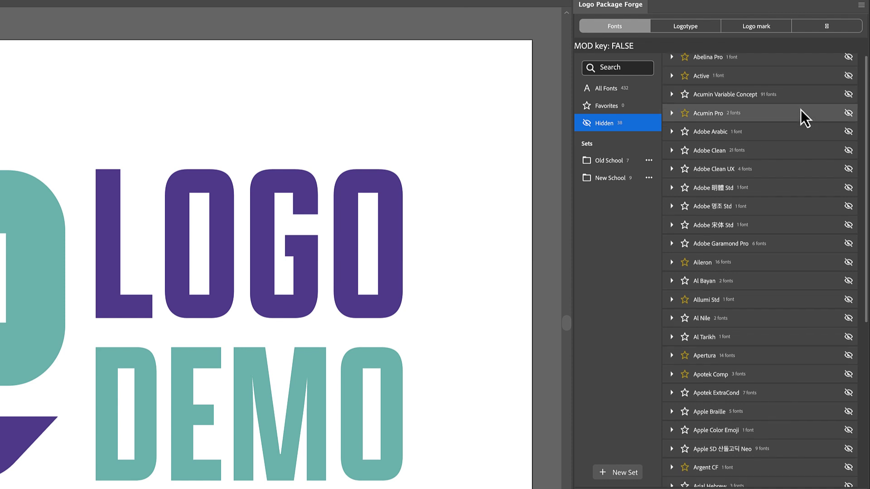
scroll(774, 152, "down", 6)
scroll(776, 161, "down", 1)
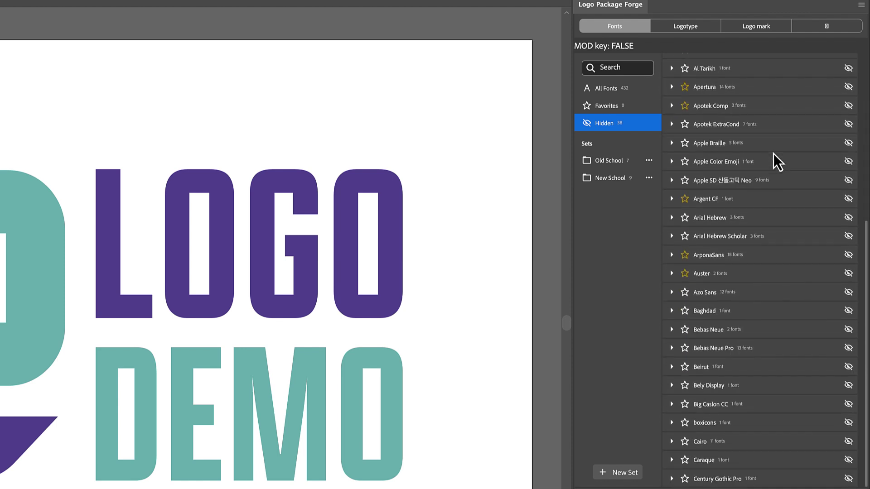
scroll(771, 166, "up", 7)
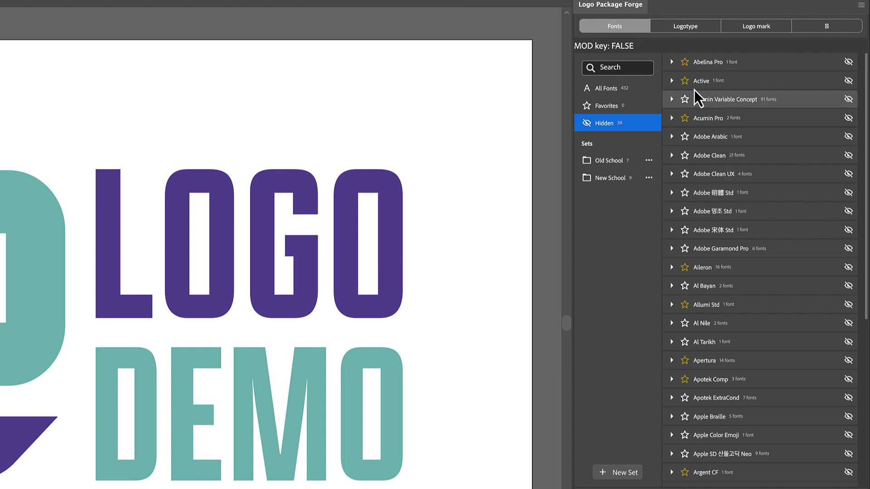
left_click(634, 92)
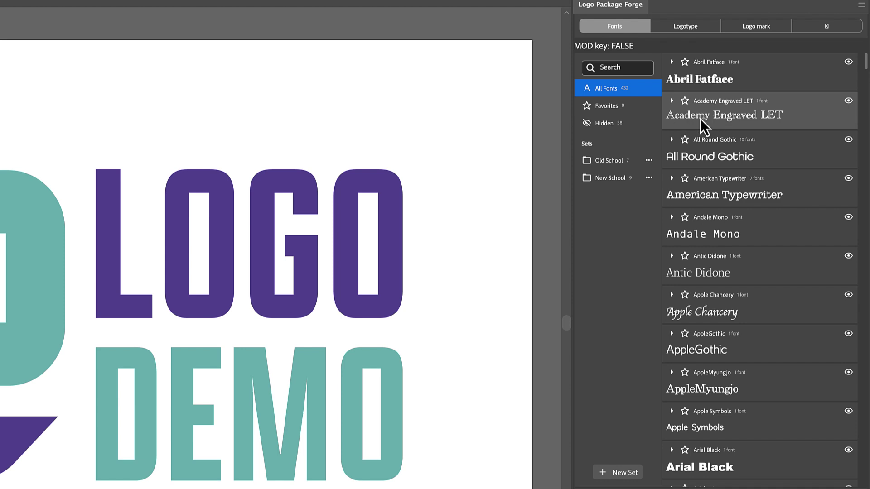
Check the Hidden fonts view again, then return to the full font list.
left_click(657, 124)
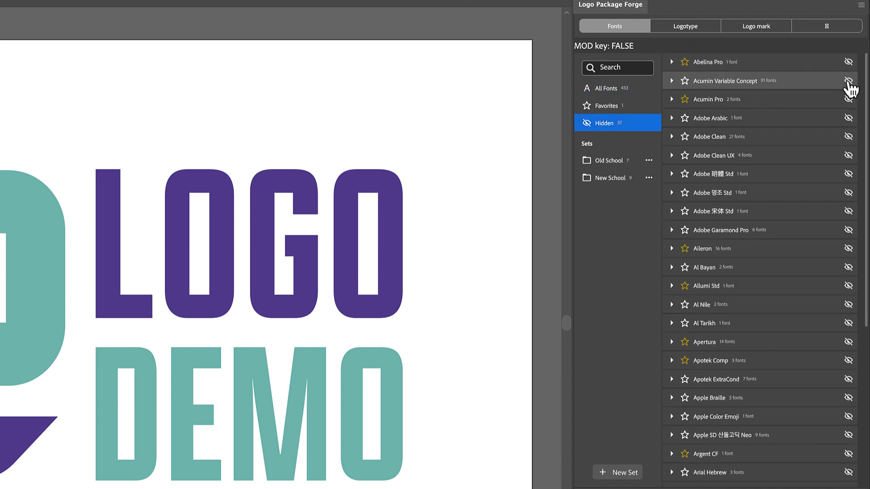
left_click(627, 93)
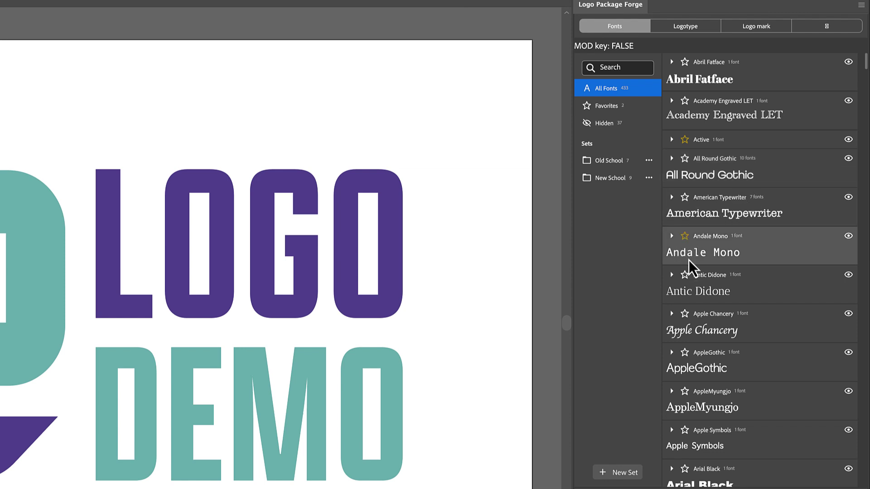
Star Apple Chancery as a favorite, review the three Favorites, then return to All Fonts.
left_click(684, 314)
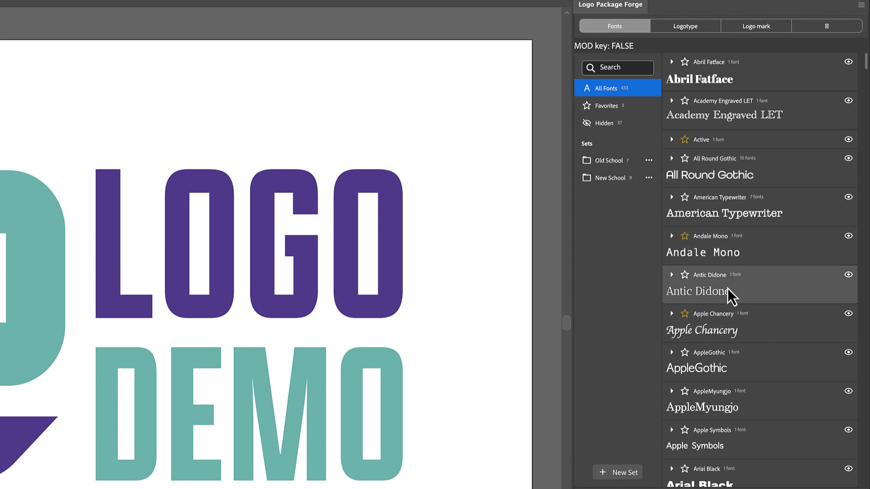
left_click(610, 111)
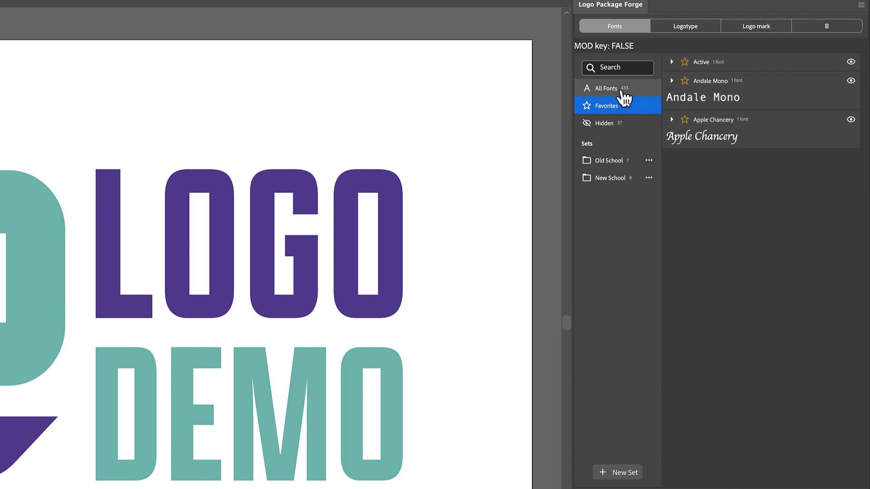
left_click(606, 88)
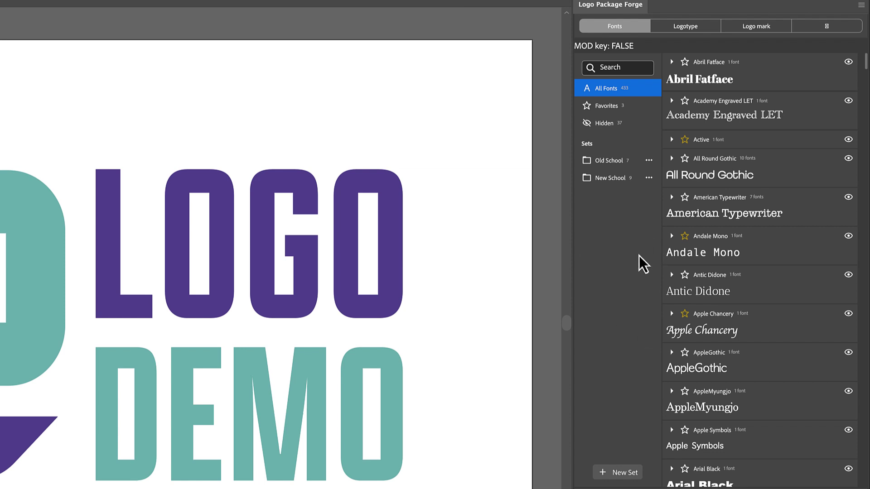
Create a new font set and rename it from Set 1 to 'Script'.
left_click(616, 474)
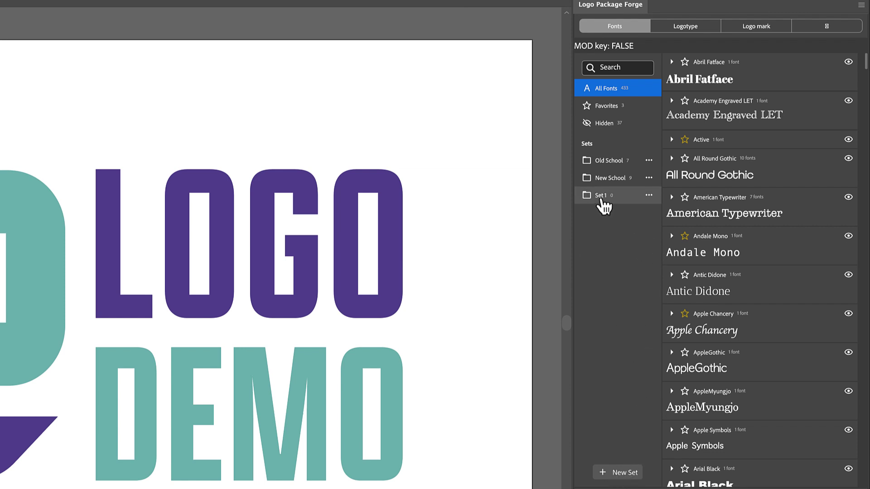
left_click(649, 195)
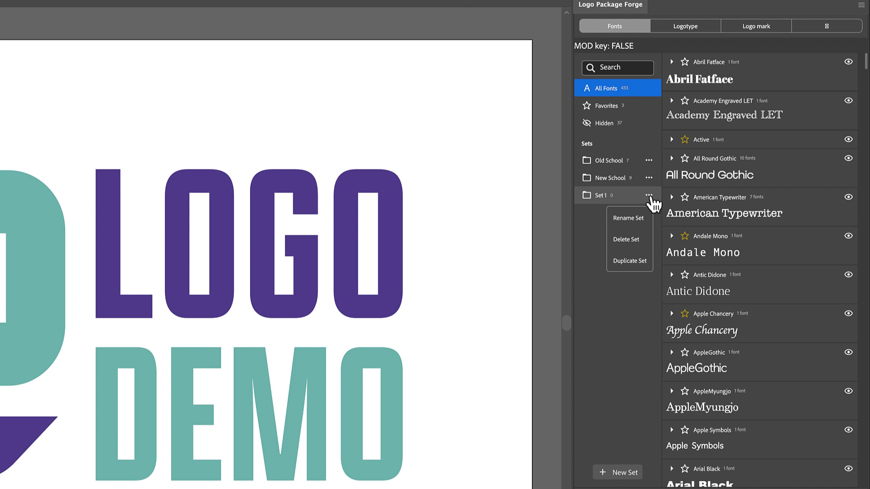
left_click(634, 219)
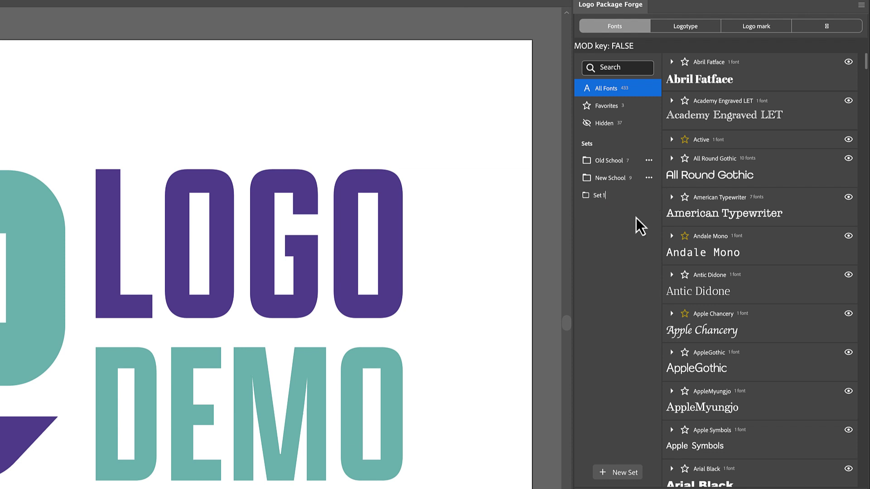
left_click(599, 196)
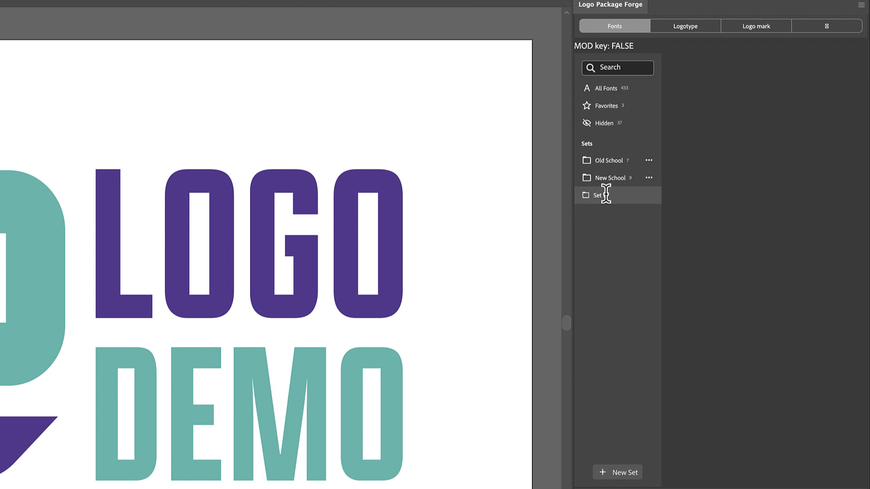
left_click_drag(605, 194, 592, 199)
type("ccript")
left_click(617, 240)
left_click(612, 90)
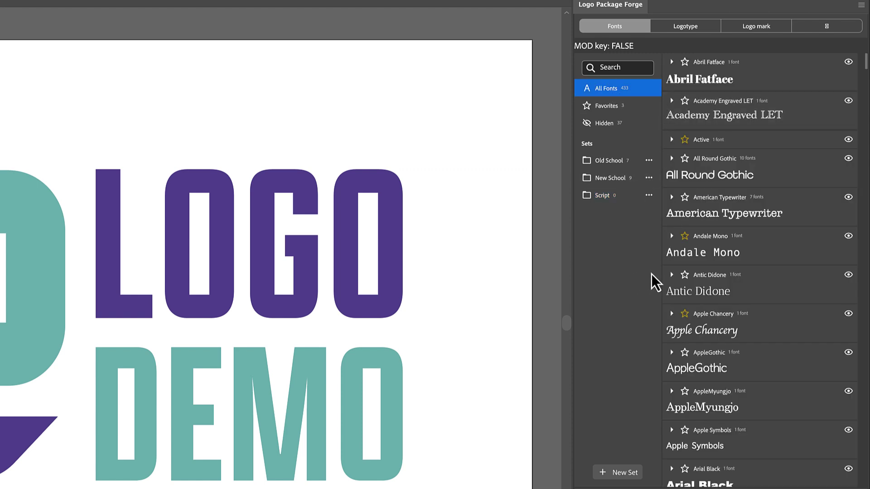
Drag Apple Chancery into the Script set and check the set's contents.
scroll(709, 319, "down", 1)
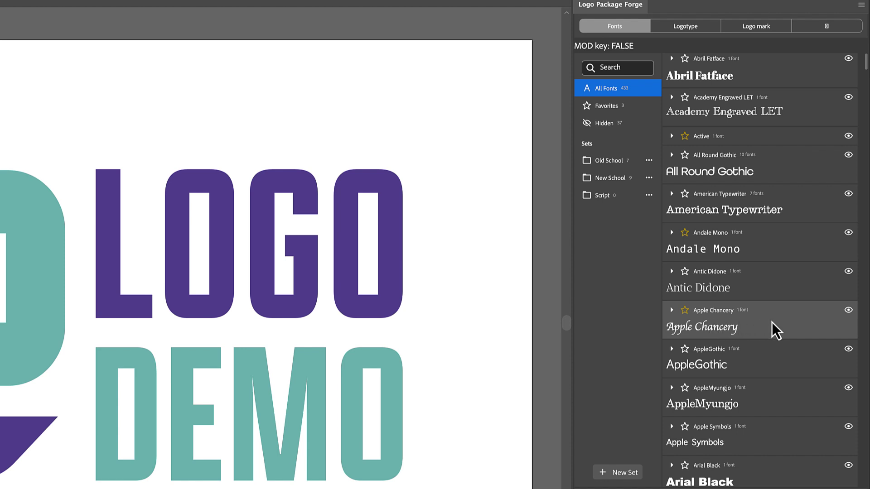
left_click_drag(764, 323, 609, 199)
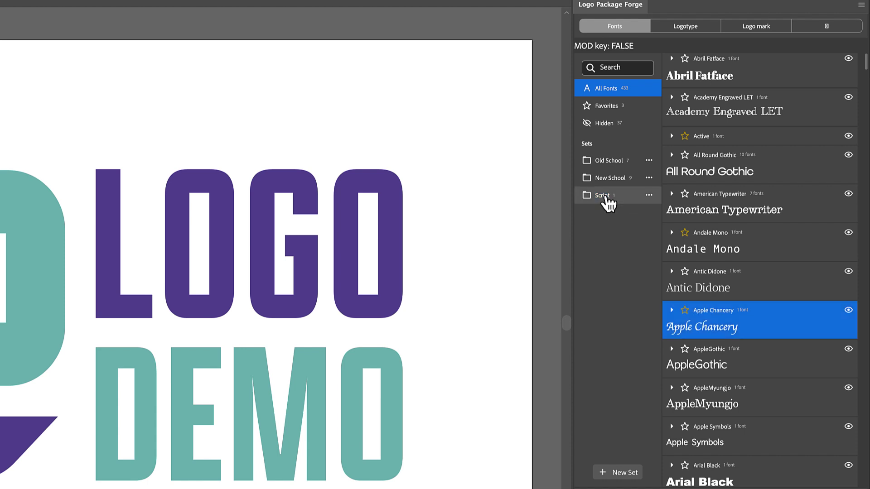
left_click(607, 203)
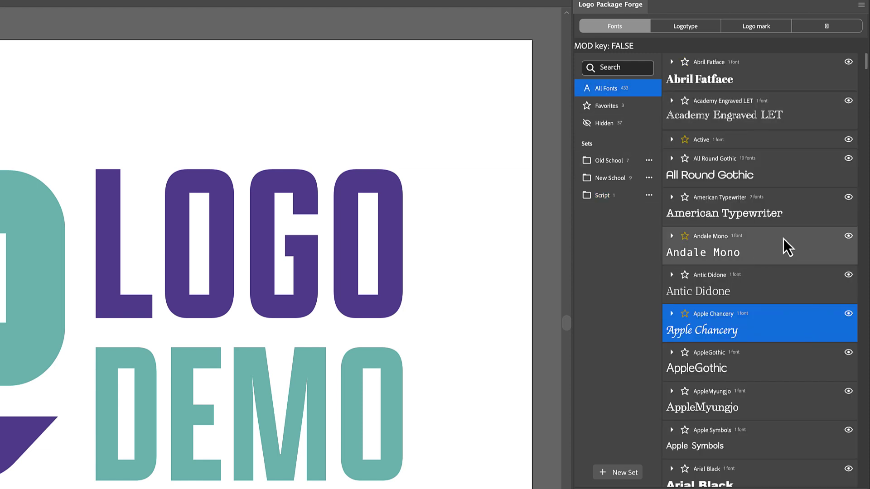
Multi-select Arnold Boecklin, Avebury and Bradley Hand and drag them into the Script set.
scroll(766, 263, "down", 5)
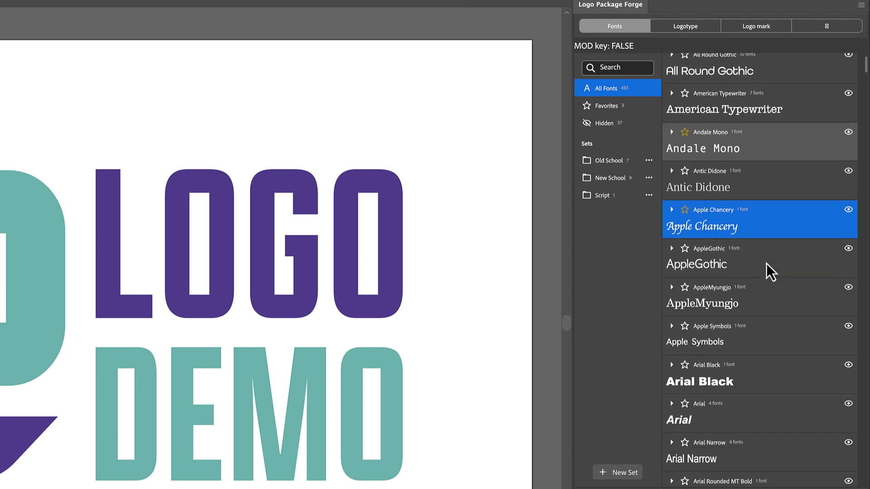
scroll(765, 263, "down", 3)
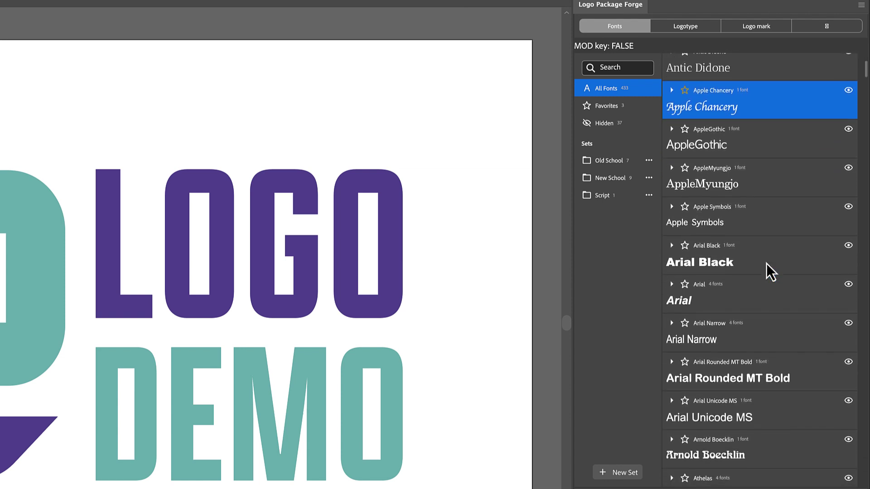
scroll(765, 268, "down", 2)
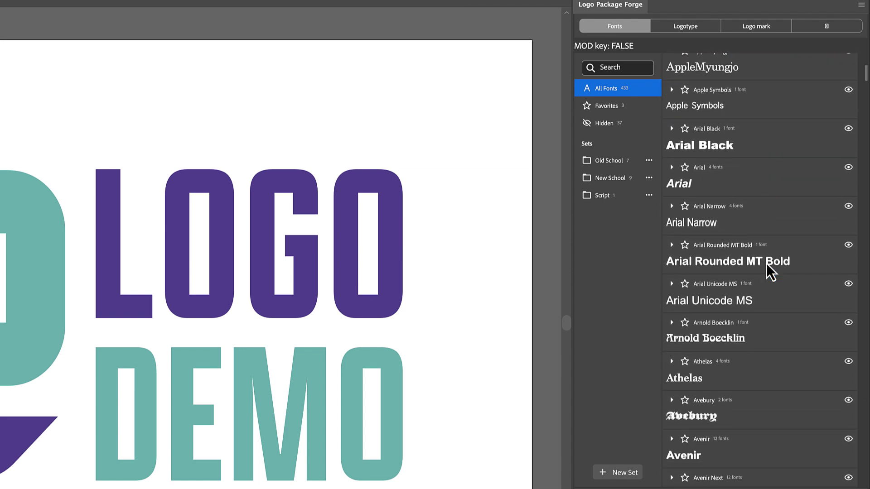
left_click(785, 325)
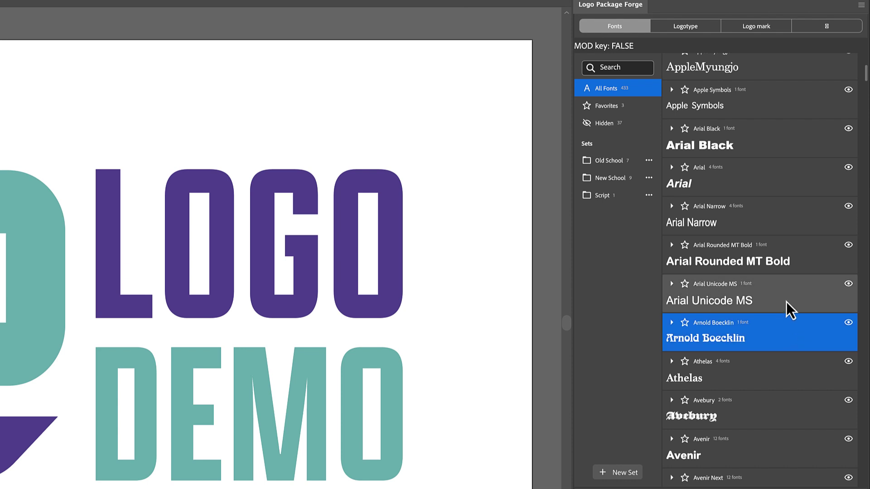
scroll(786, 302, "down", 1)
scroll(775, 302, "down", 1)
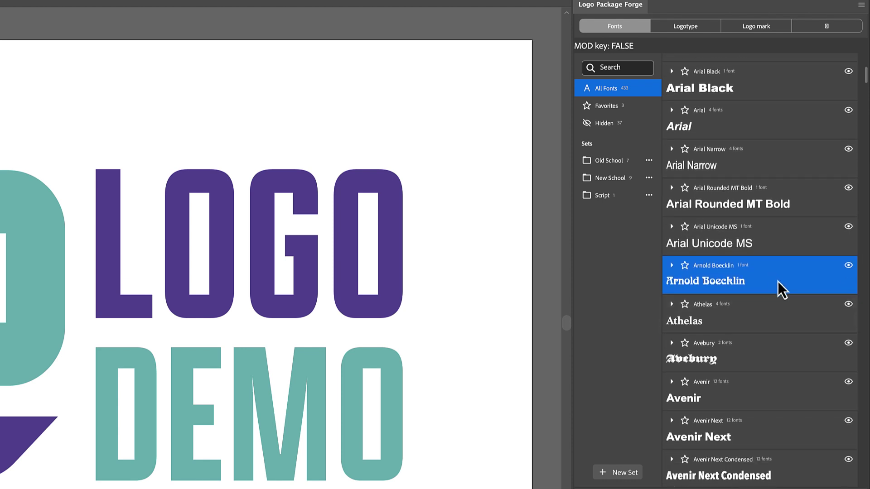
key("alt")
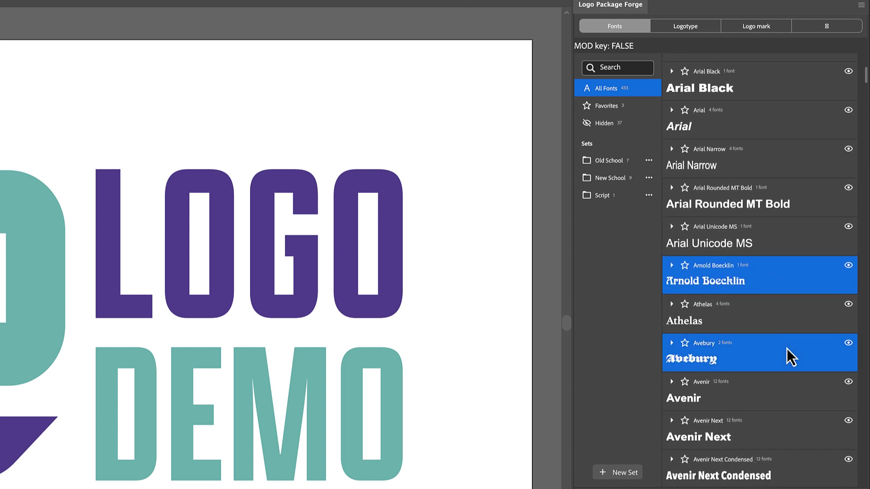
scroll(787, 349, "down", 3)
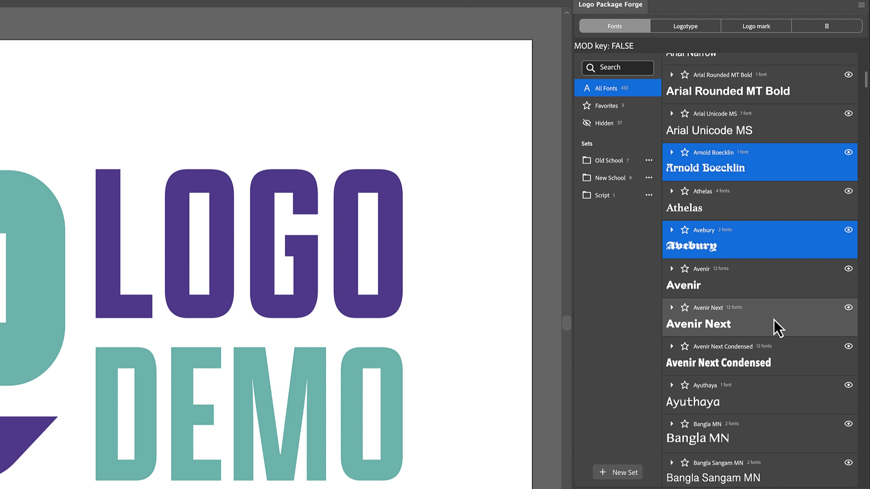
scroll(774, 320, "down", 4)
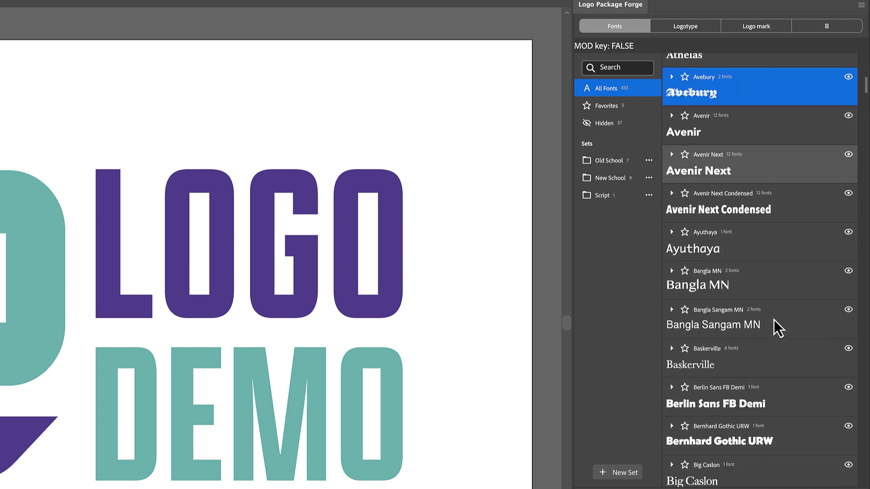
scroll(773, 320, "down", 3)
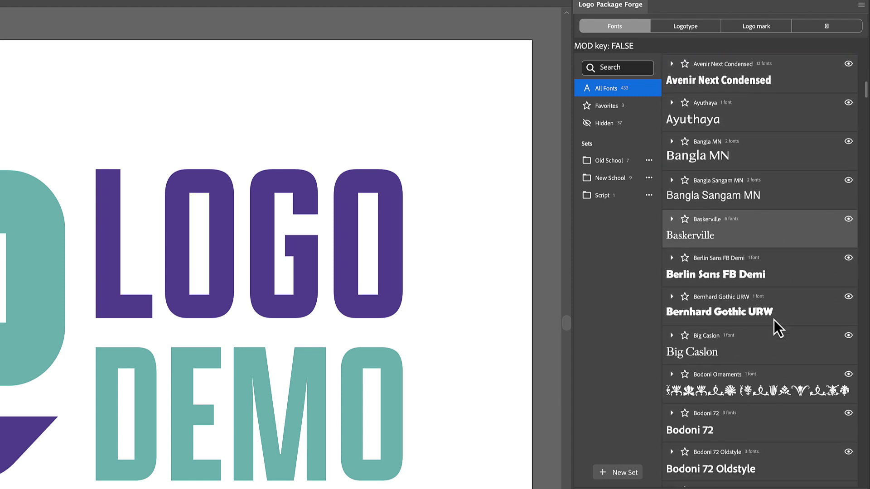
scroll(774, 320, "down", 3)
key("ctrl")
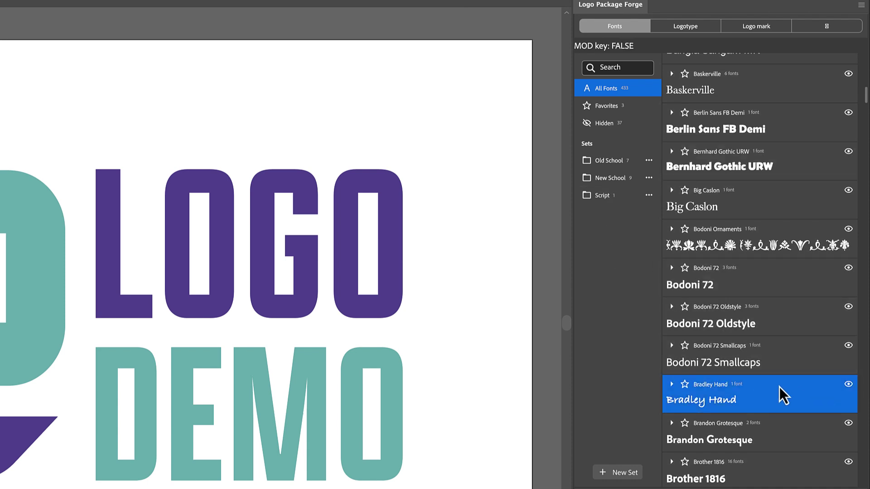
left_click_drag(782, 388, 603, 197)
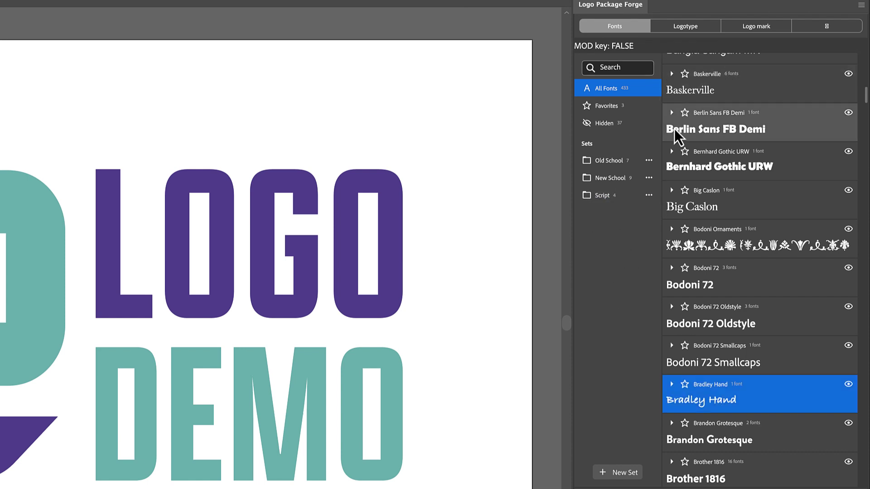
scroll(698, 254, "up", 15)
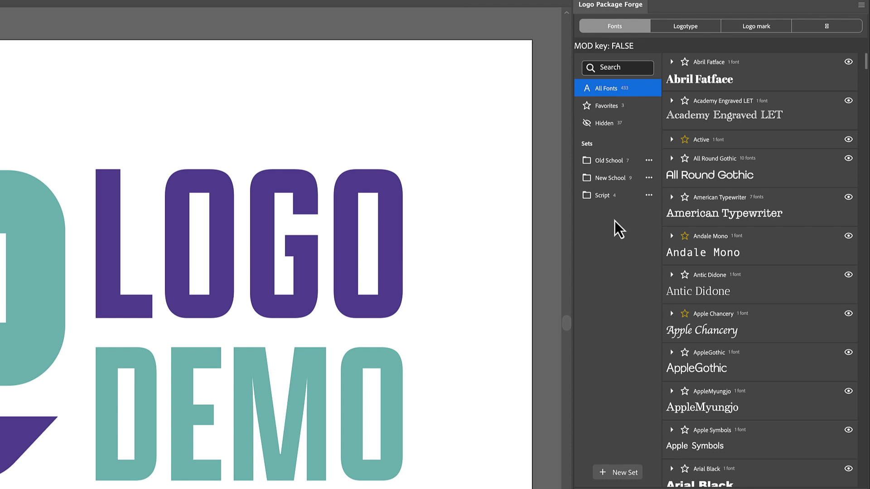
Expand each of the Script set's four fonts to review their styles, then return to All Fonts.
left_click(606, 196)
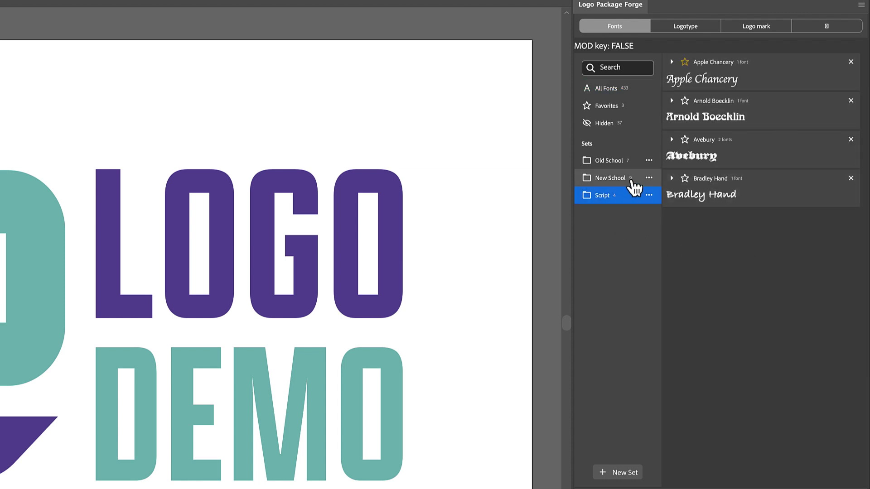
left_click(672, 63)
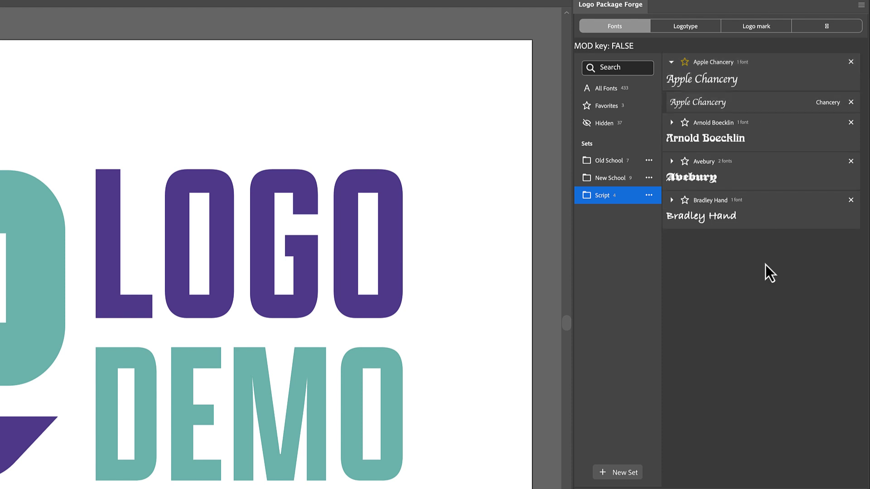
left_click(671, 130)
left_click(672, 182)
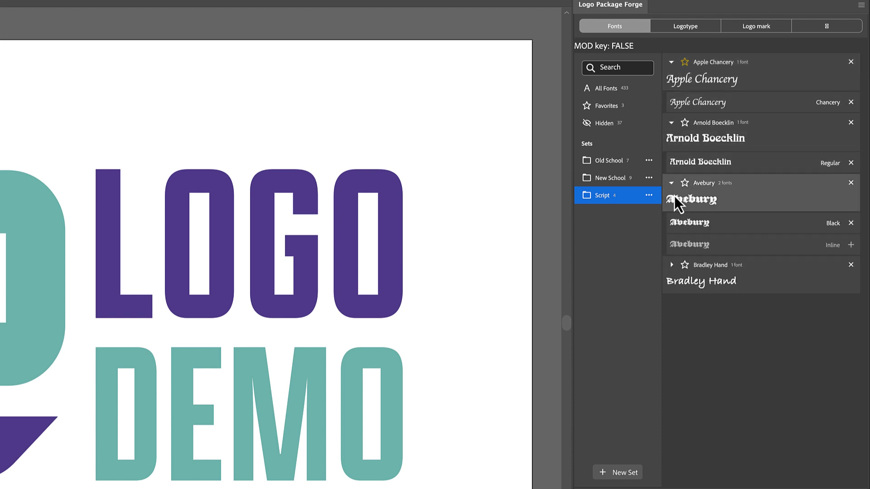
left_click(672, 265)
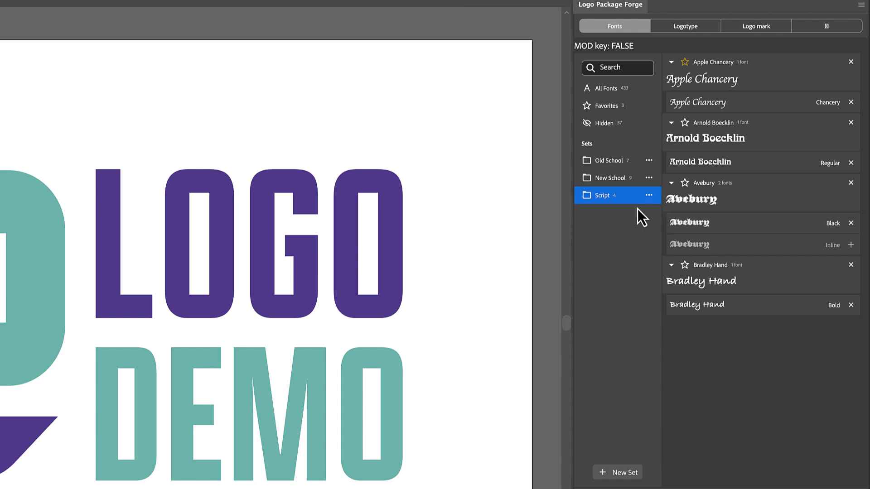
left_click(610, 200)
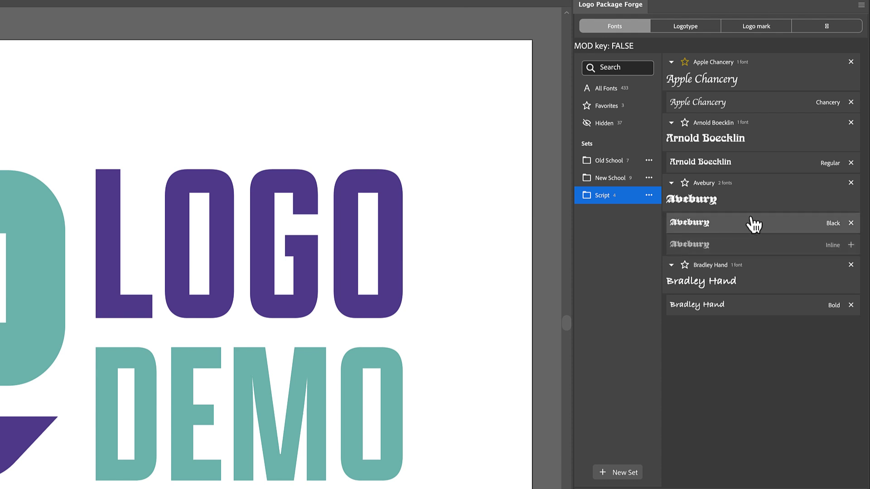
left_click(613, 91)
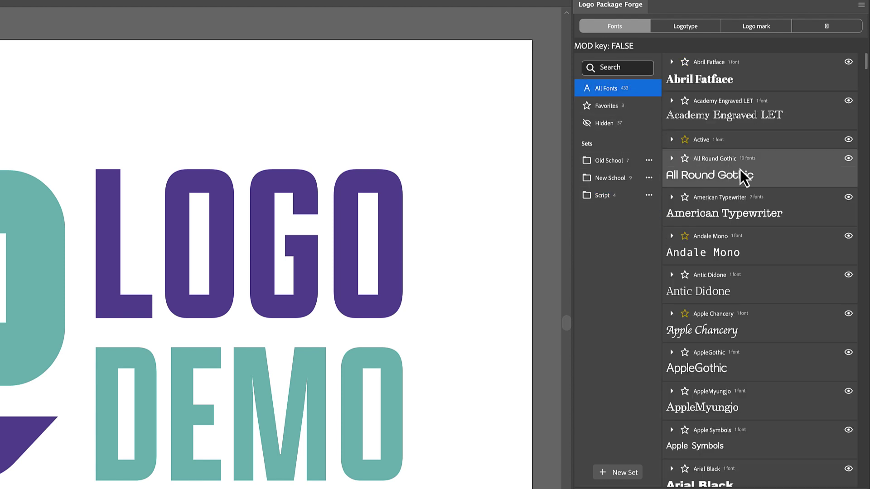
Scroll down to Avenir Next and expand it to show its styles.
scroll(771, 376, "down", 6)
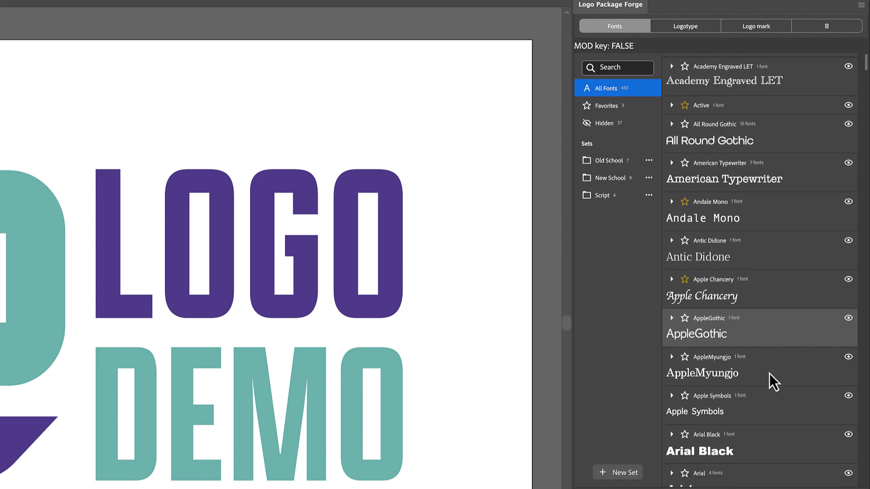
scroll(769, 374, "down", 7)
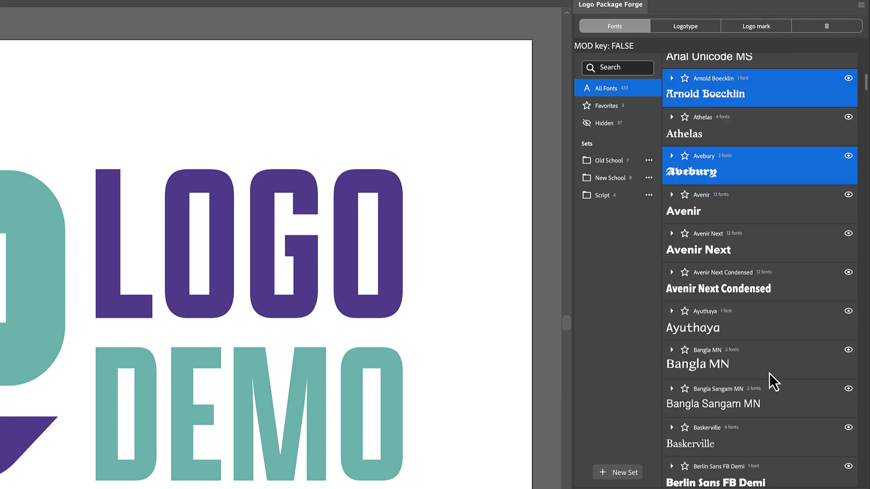
scroll(769, 373, "down", 1)
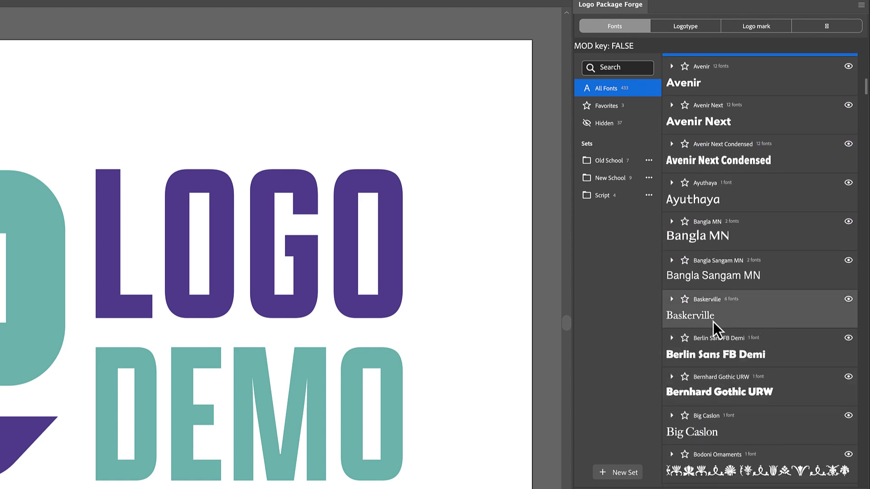
scroll(800, 338, "down", 1)
scroll(785, 343, "down", 7)
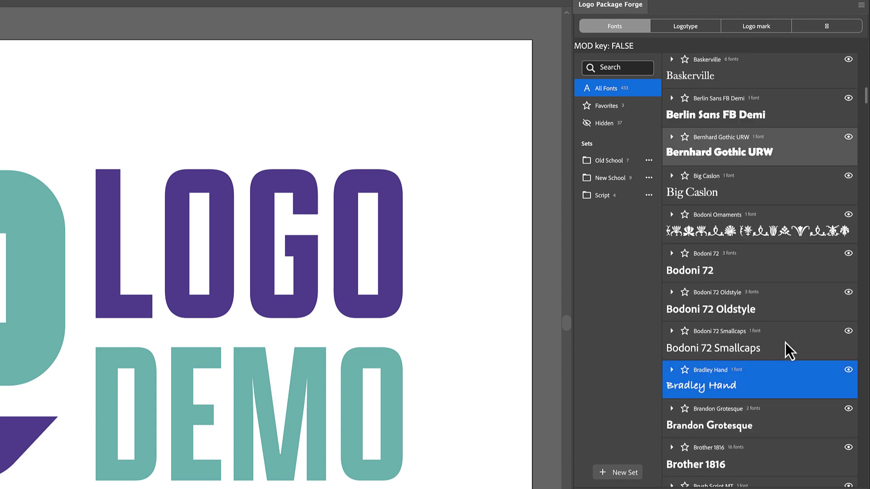
scroll(785, 342, "down", 4)
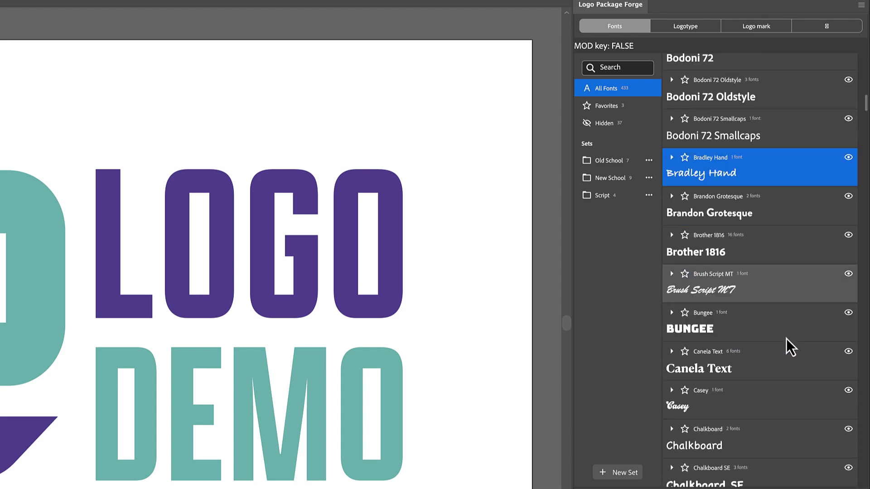
scroll(787, 339, "down", 4)
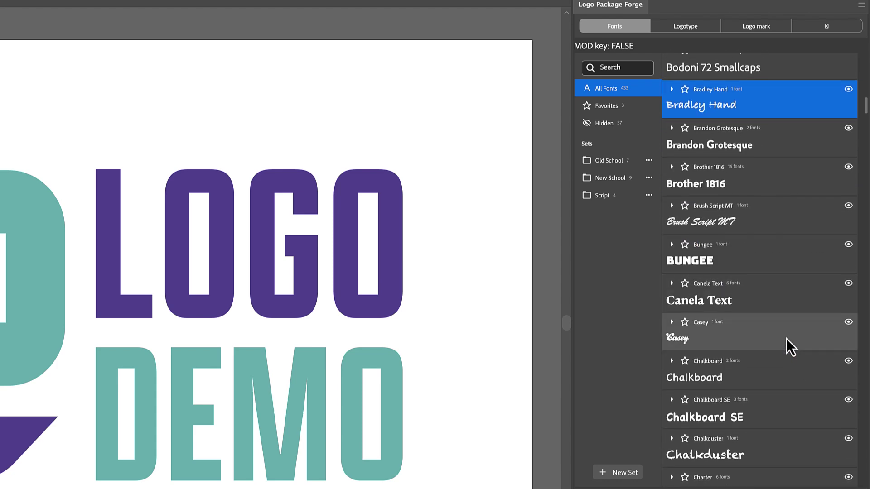
scroll(787, 338, "up", 17)
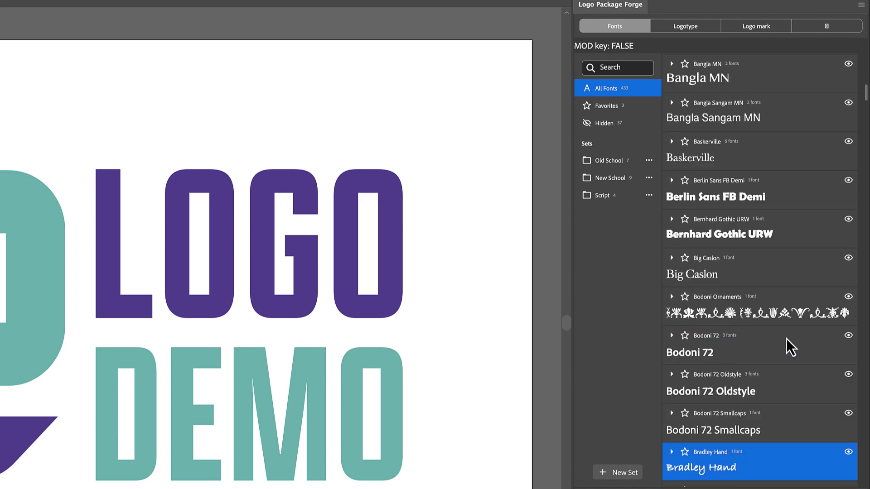
scroll(784, 318, "up", 1)
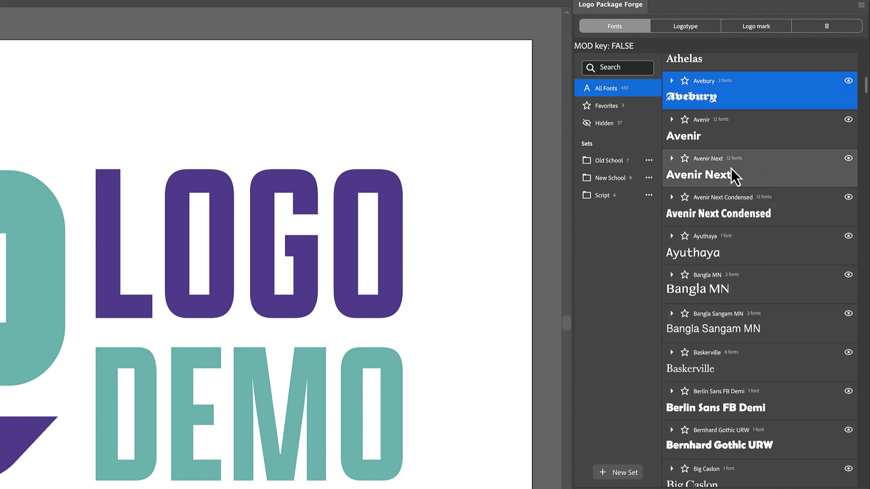
left_click(672, 158)
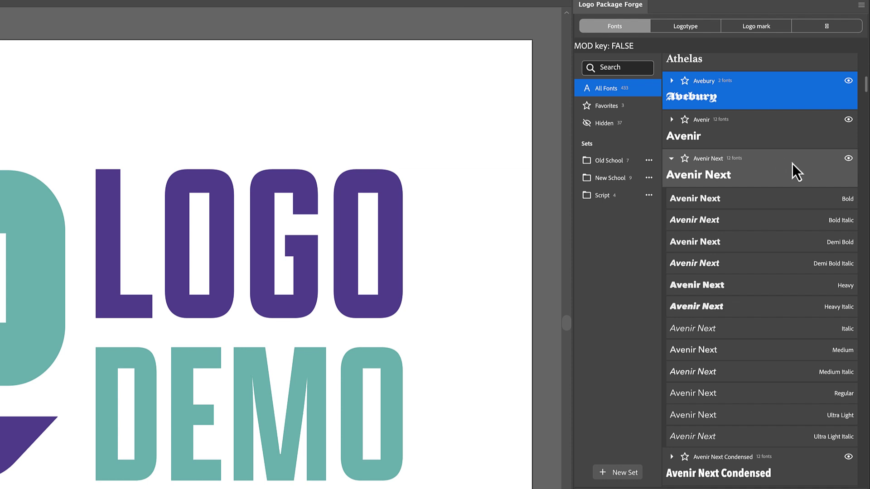
Select Avenir Next Regular, Heavy, Bold and Italic and drag them into the Script set.
left_click(810, 181)
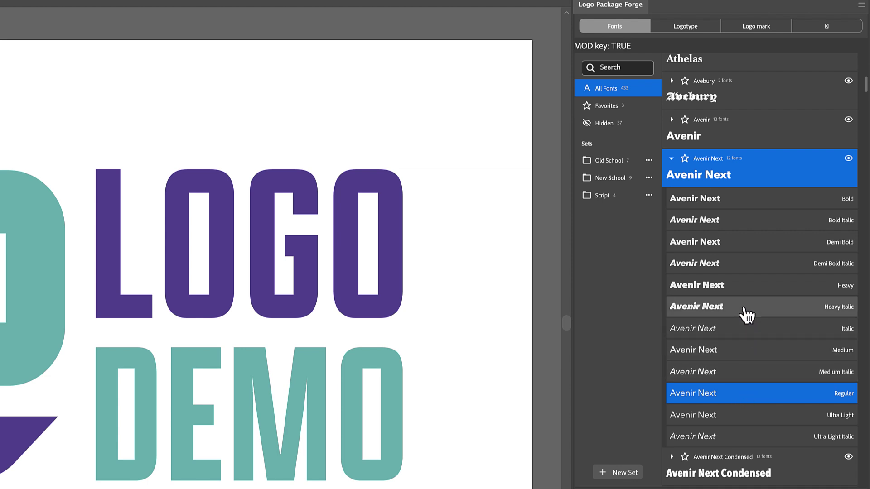
left_click(755, 289, "ctrl")
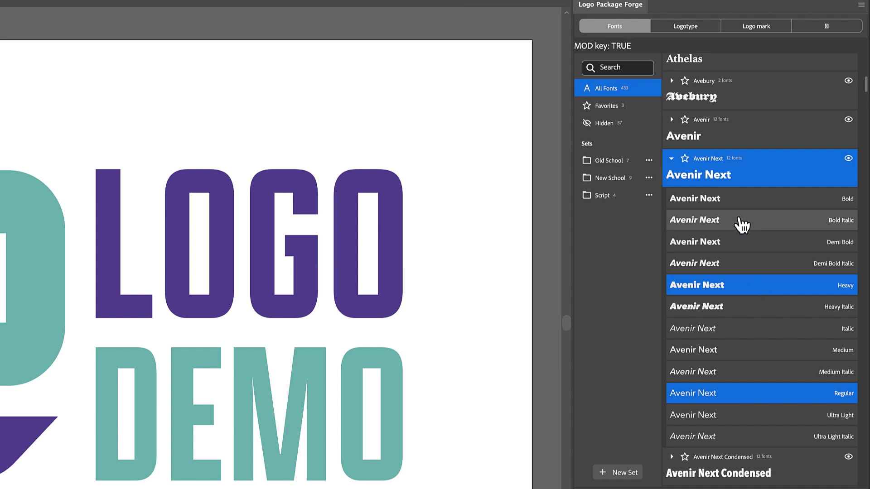
left_click(739, 203, "ctrl")
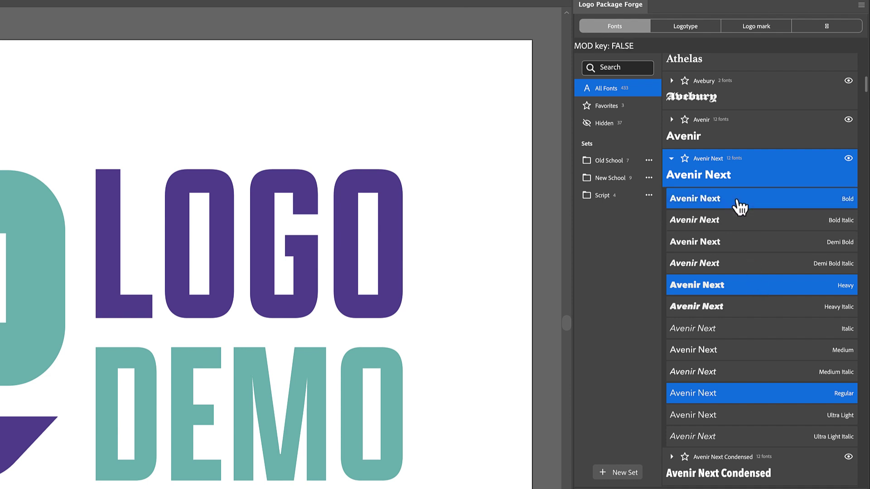
left_click(765, 329, "ctrl")
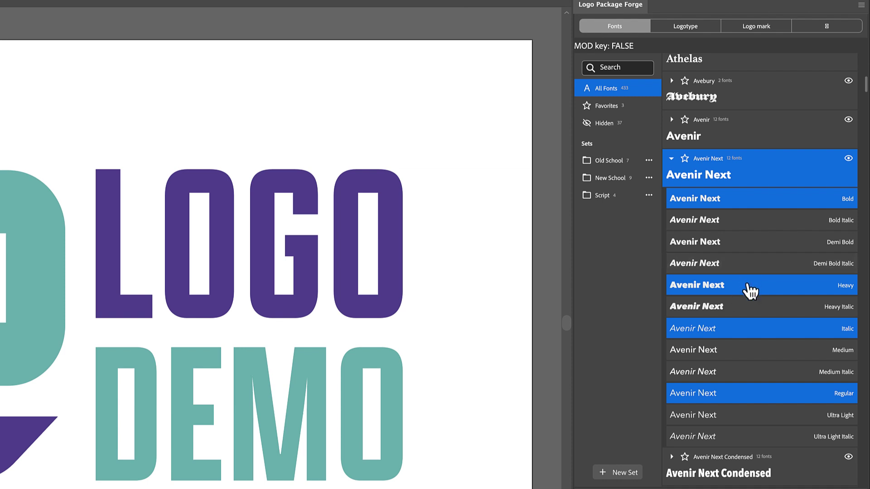
left_click_drag(754, 171, 603, 200)
Show the Script set's Avenir Next styles, then add and remove Heavy Italic, keeping 8 fonts.
left_click(619, 198)
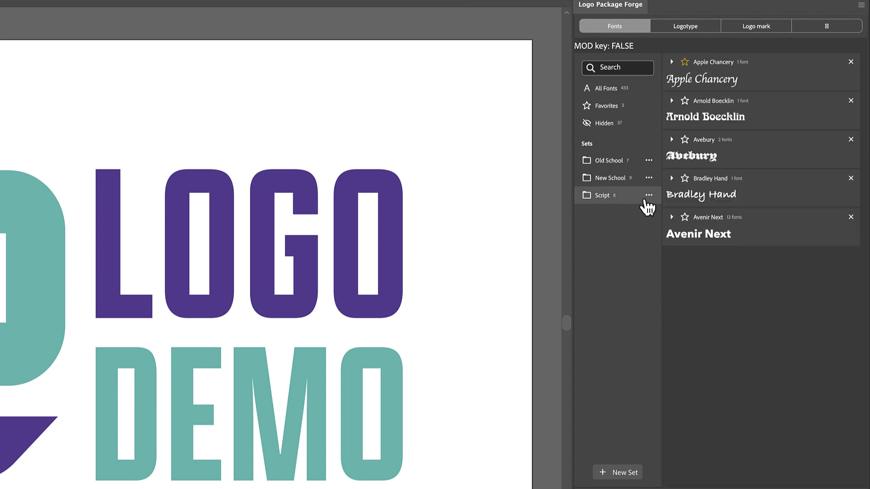
left_click(672, 218)
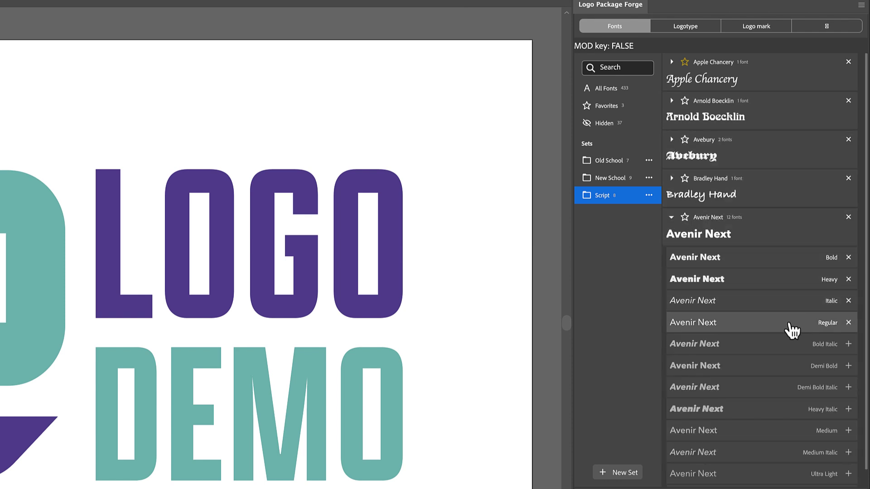
scroll(725, 356, "down", 1)
scroll(724, 355, "down", 1)
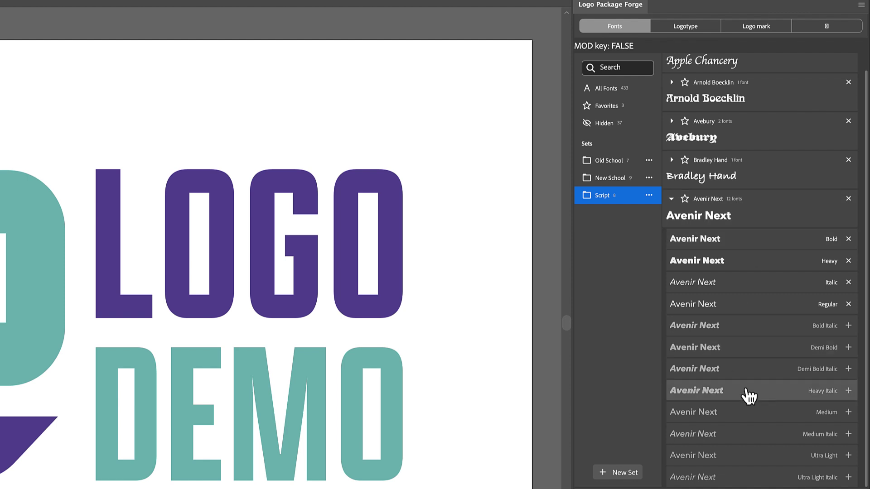
left_click(848, 391)
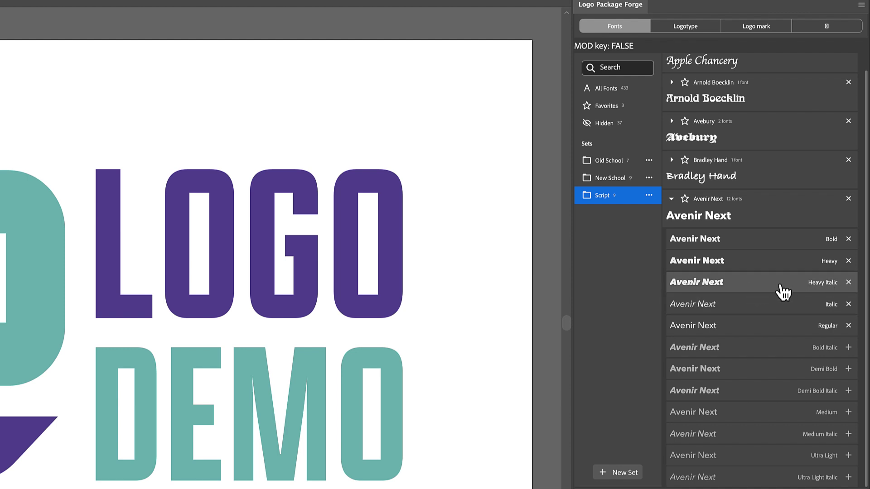
left_click(849, 283)
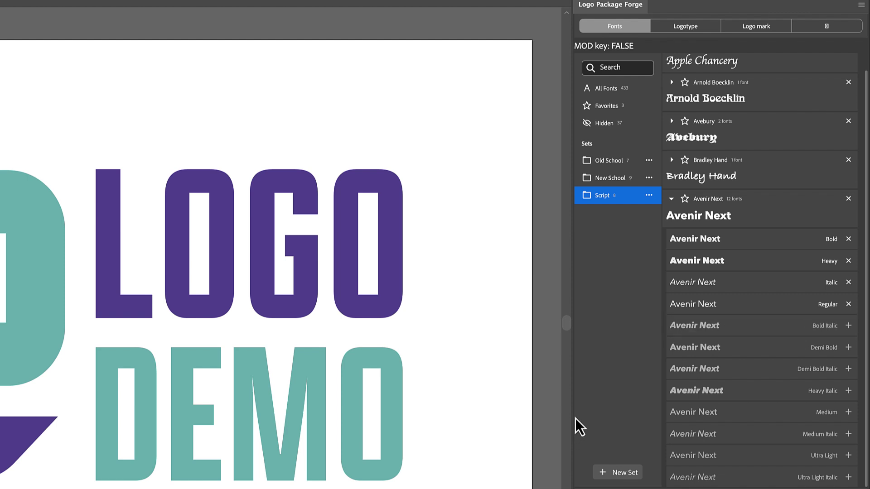
left_click(645, 195)
left_click(645, 199)
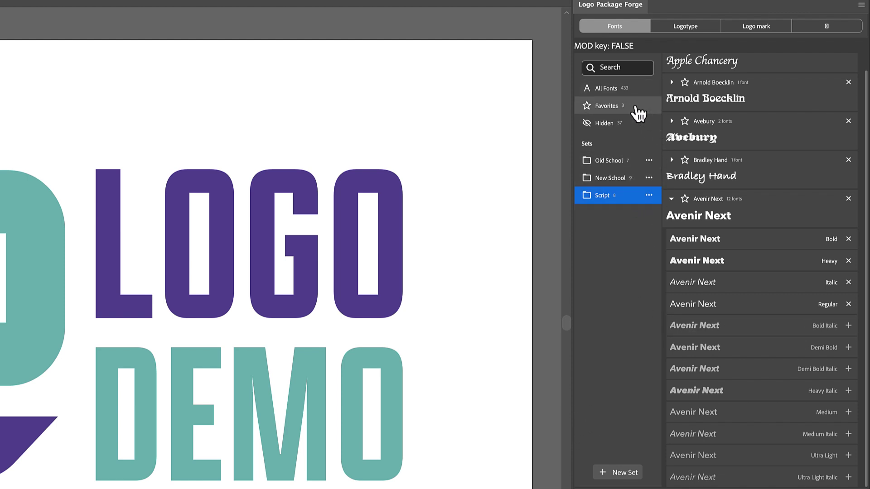